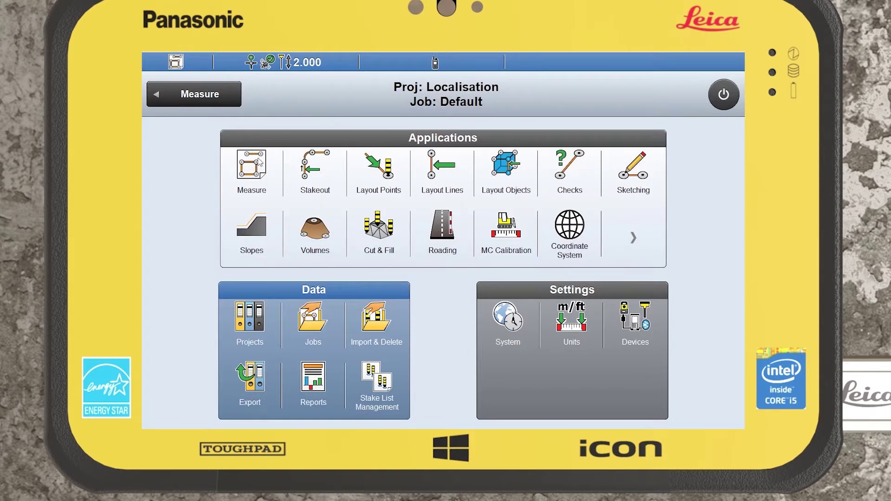
Check the rover's current coordinates in Measure and its offset from control point 1 in Stakeout.
{"action": "left_click", "coordinate": [252, 171]}
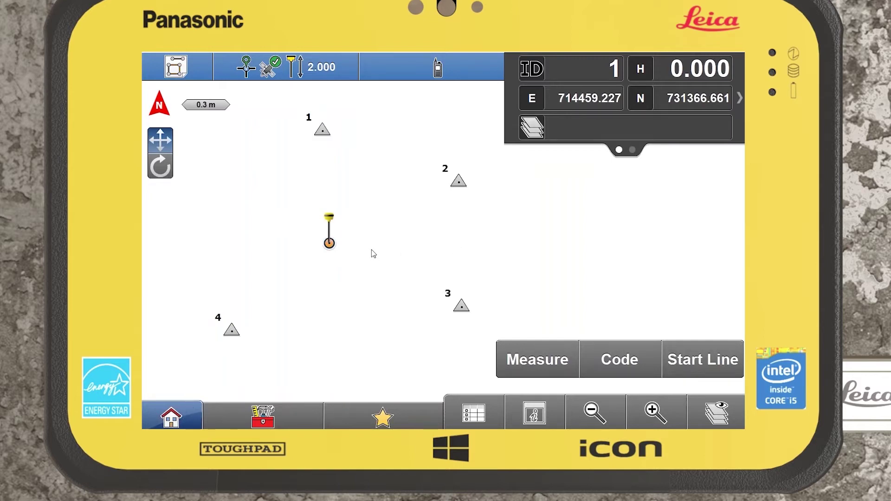
{"action": "left_click", "coordinate": [171, 420]}
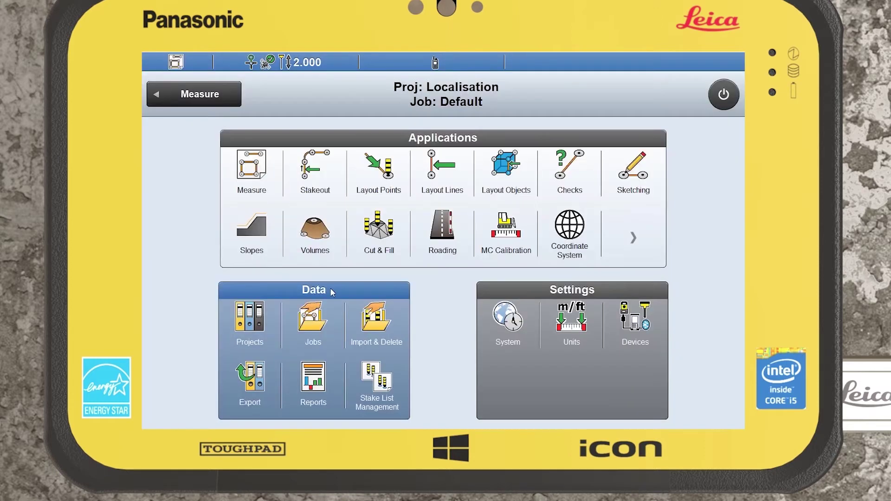
{"action": "left_click", "coordinate": [318, 160]}
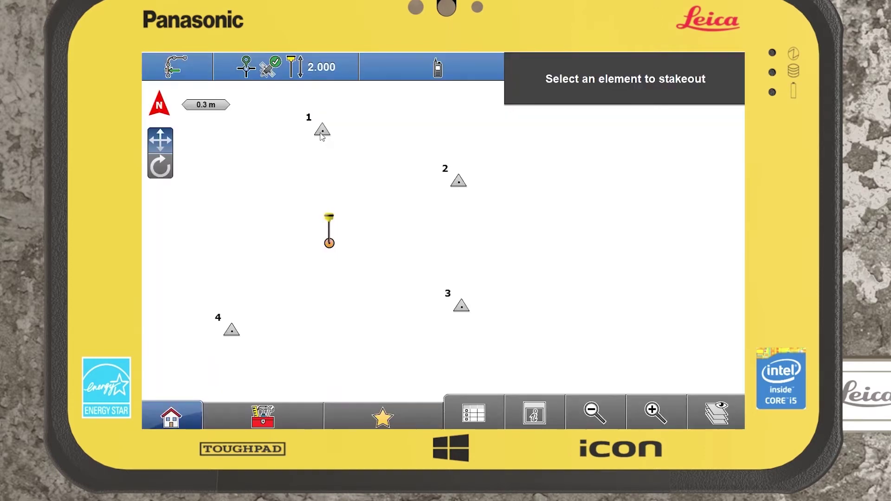
{"action": "left_click", "coordinate": [322, 133]}
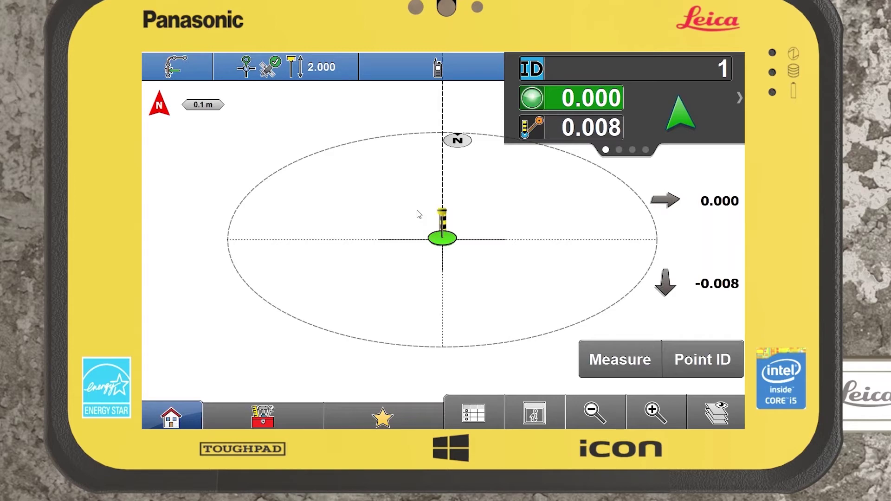
{"action": "left_click", "coordinate": [448, 239]}
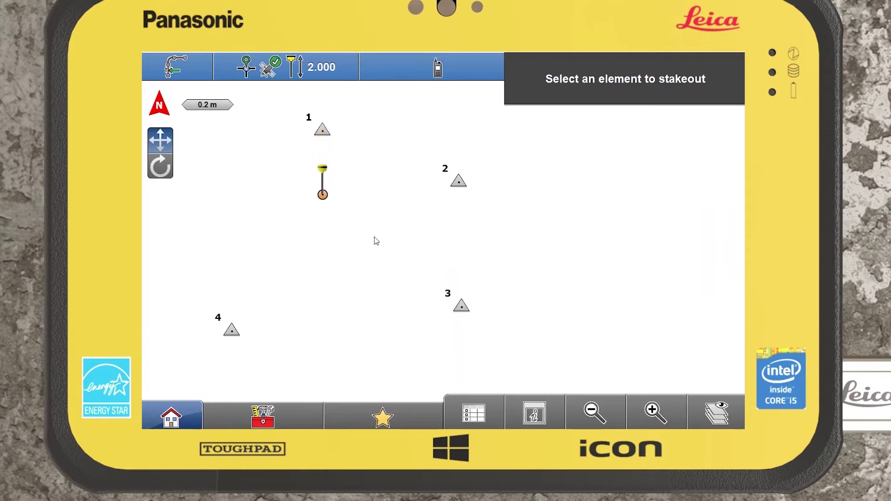
{"action": "left_click", "coordinate": [182, 423]}
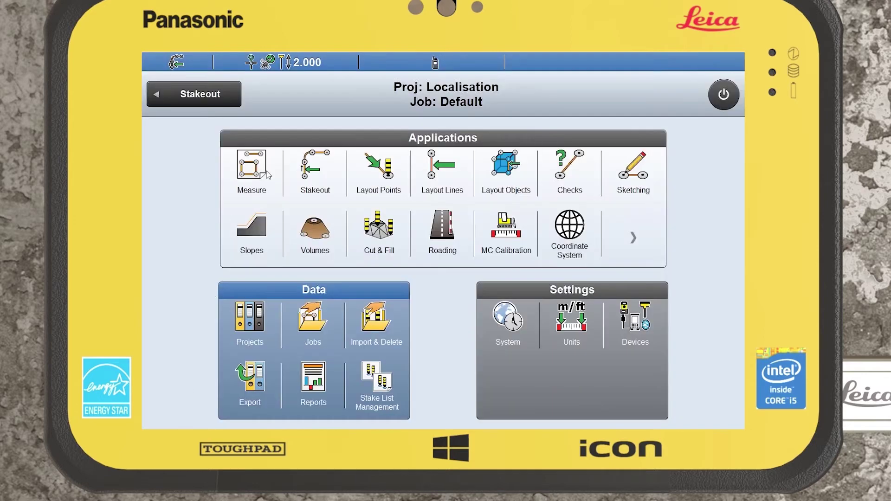
Review the project's measurement map and its imported control point, coordinate system and codelist files.
{"action": "left_click", "coordinate": [239, 186]}
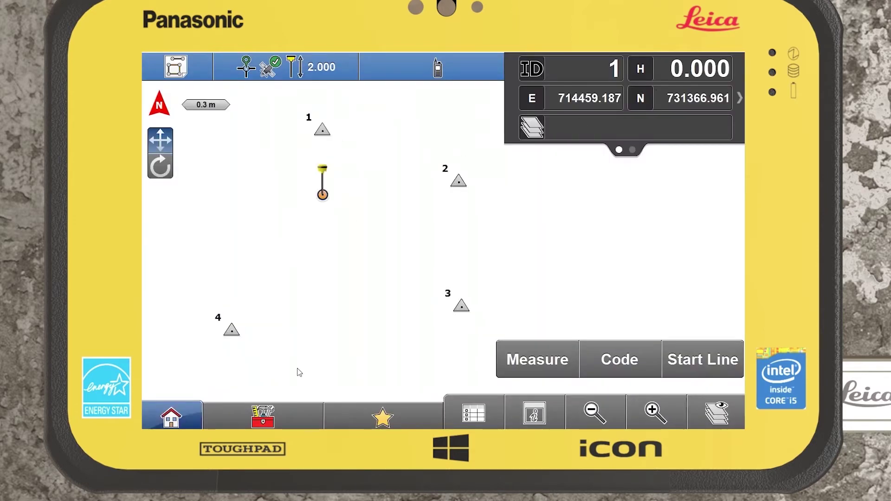
{"action": "left_click", "coordinate": [176, 410]}
{"action": "left_click", "coordinate": [379, 327]}
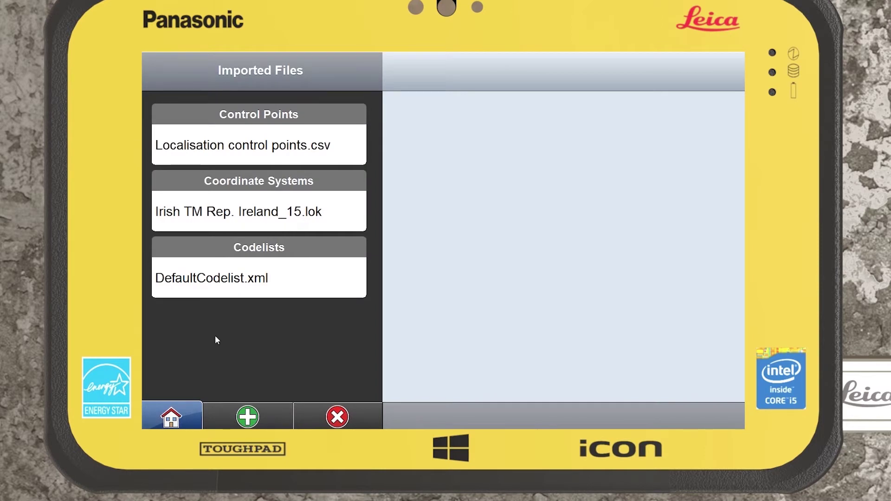
{"action": "left_click", "coordinate": [184, 412]}
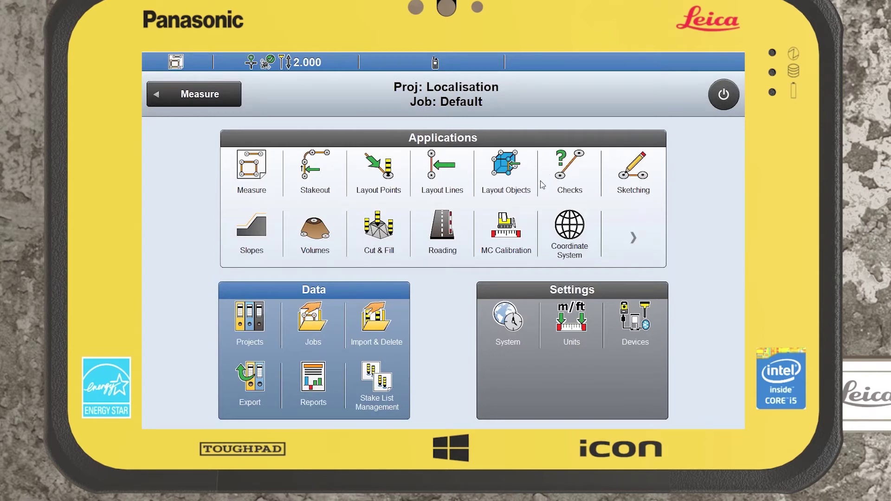
Start a GPS Height transfer, try control point 1 as the reference, and deselect it to use a free position.
{"action": "left_click", "coordinate": [570, 232]}
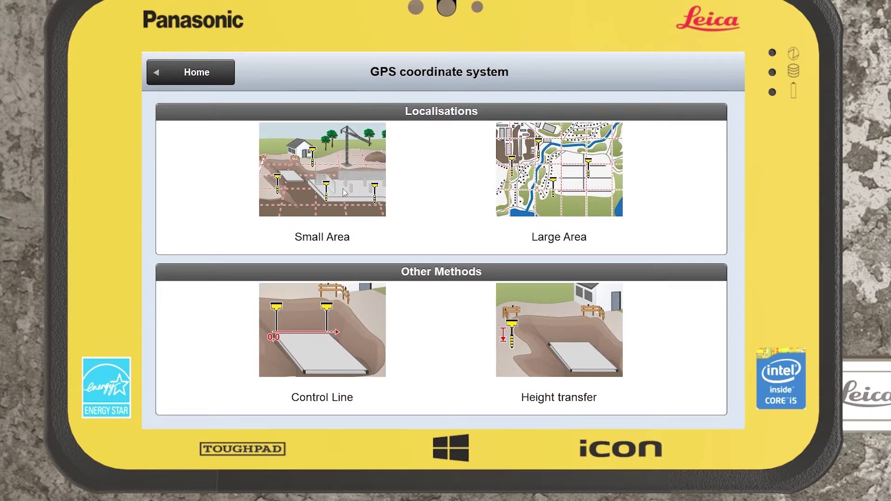
{"action": "left_click", "coordinate": [544, 338]}
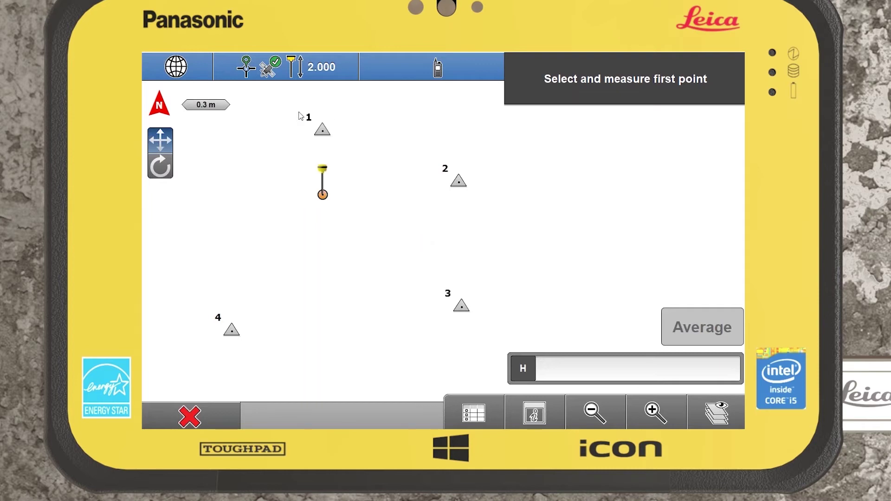
{"action": "left_click", "coordinate": [323, 132]}
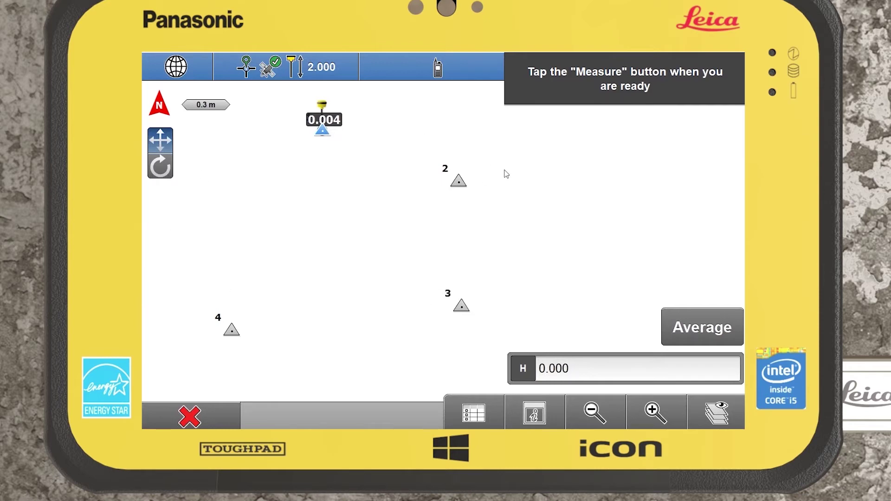
{"action": "left_click", "coordinate": [321, 191]}
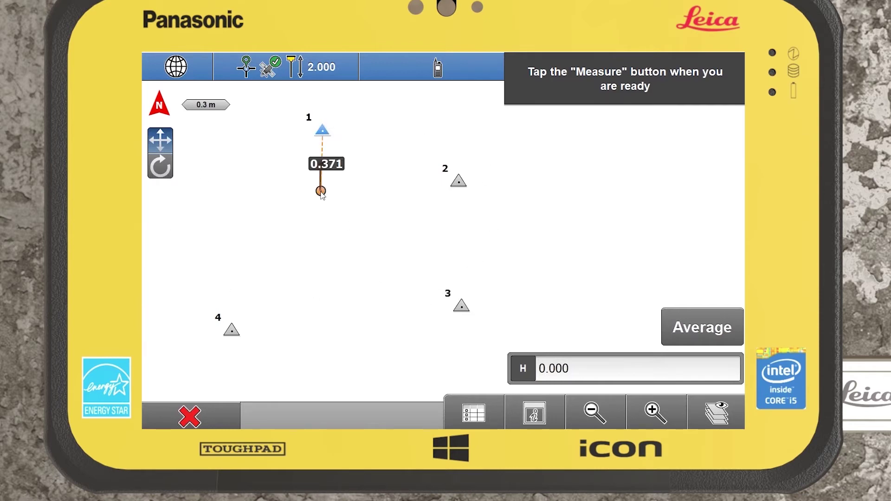
{"action": "left_click", "coordinate": [322, 130]}
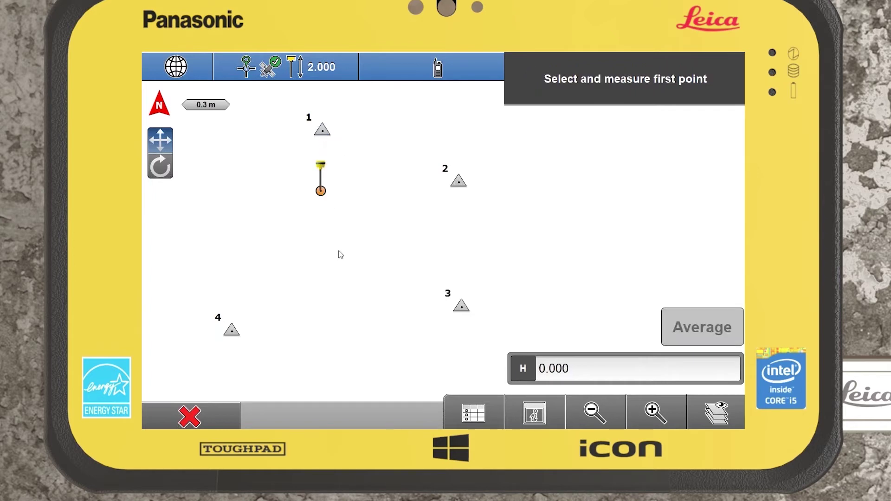
{"action": "left_click", "coordinate": [338, 201]}
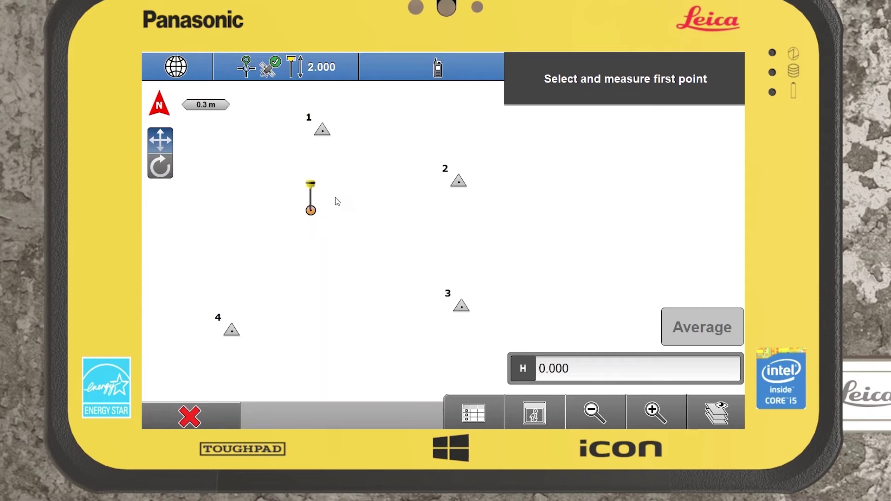
Set the known height to 10.5 m and take an averaged measurement at the rover's free position.
{"action": "left_click", "coordinate": [586, 362]}
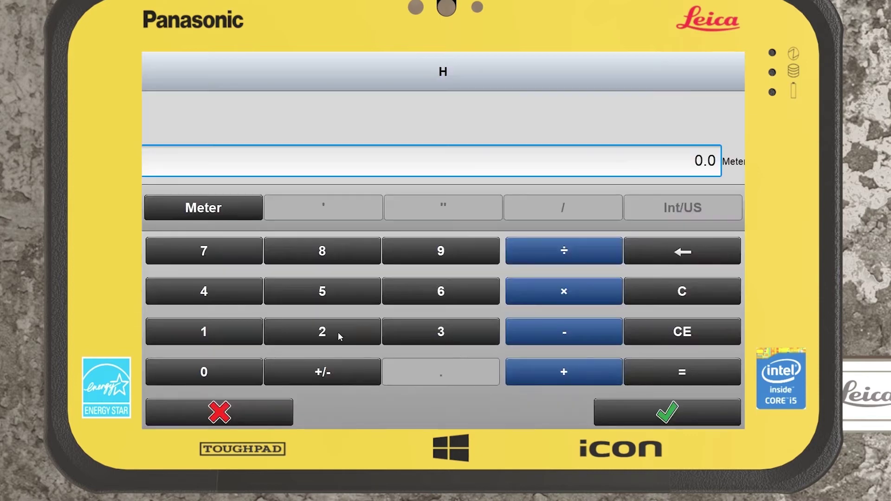
{"action": "left_click", "coordinate": [239, 334]}
{"action": "left_click", "coordinate": [240, 374]}
{"action": "left_click", "coordinate": [441, 372]}
{"action": "left_click", "coordinate": [356, 296]}
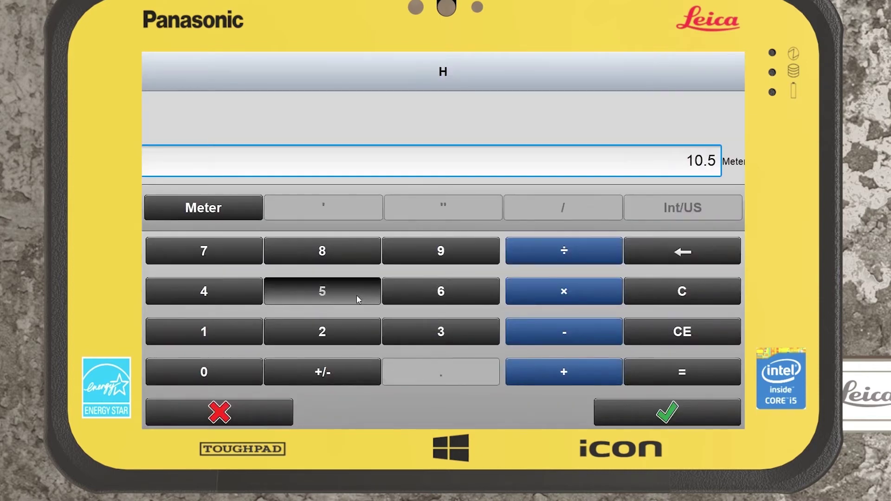
{"action": "left_click", "coordinate": [605, 409]}
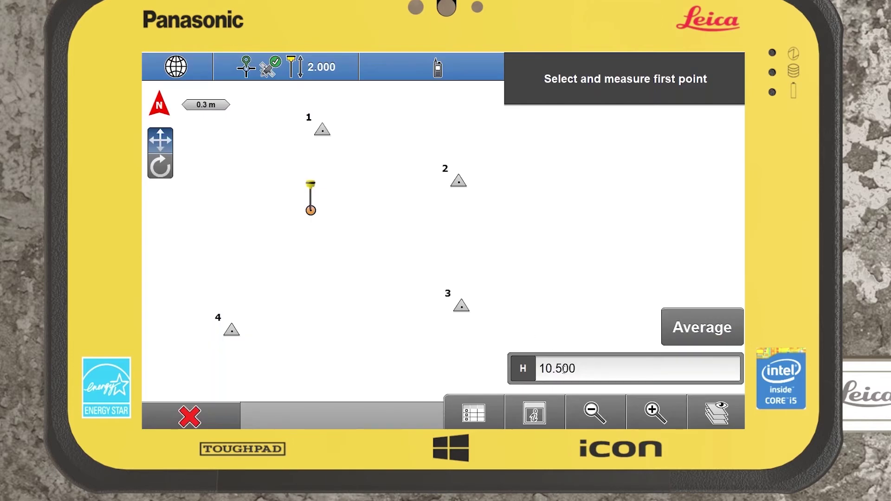
{"action": "left_click", "coordinate": [702, 328]}
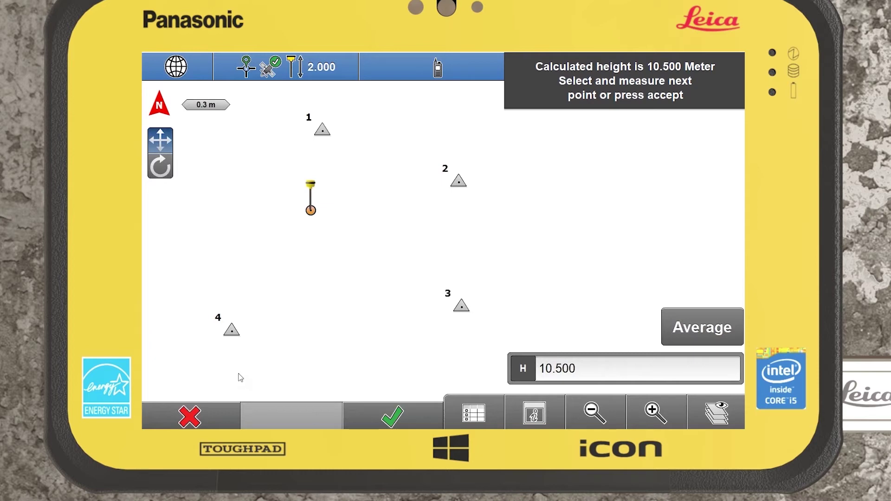
Try to save the height transfer as Irish_TM_Rep-new-height.lok, and abort the localisation.
{"action": "left_click", "coordinate": [411, 424]}
{"action": "left_click", "coordinate": [502, 281]}
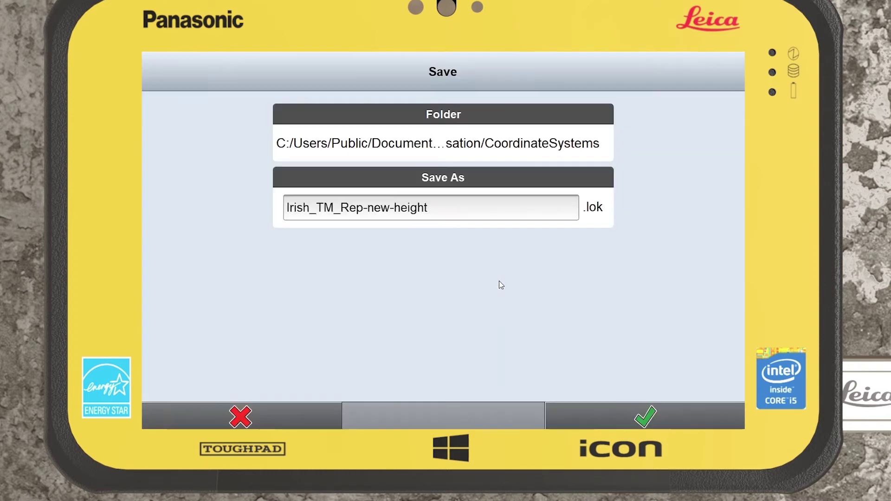
{"action": "left_click", "coordinate": [643, 420]}
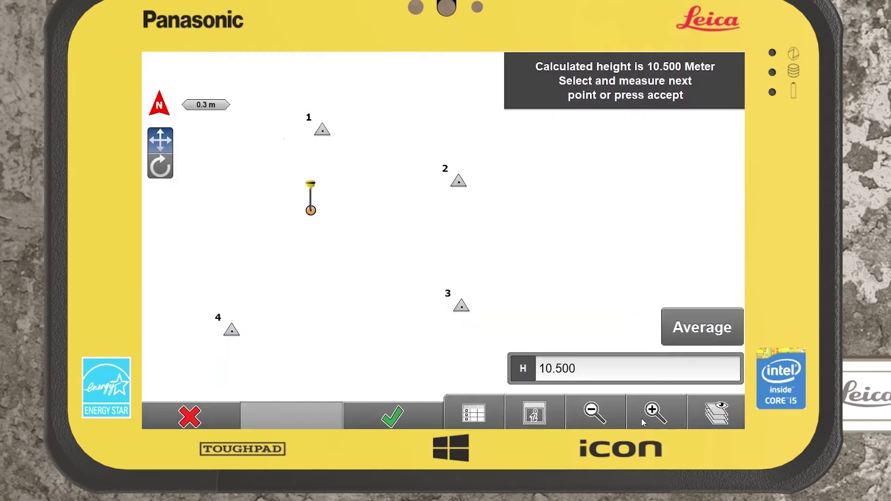
{"action": "left_click", "coordinate": [443, 288]}
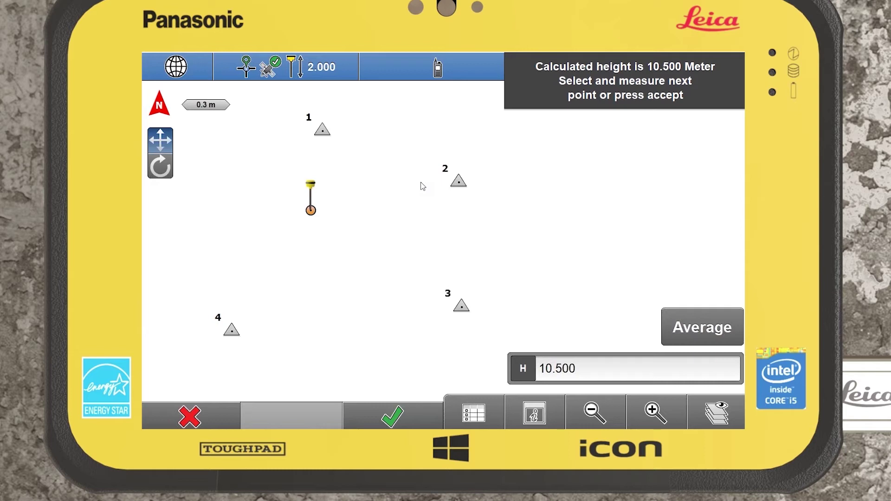
{"action": "left_click", "coordinate": [205, 413]}
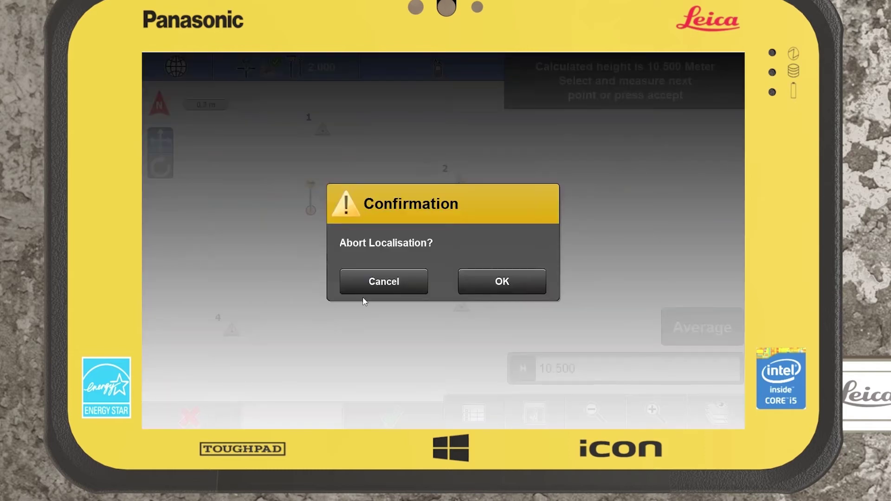
{"action": "left_click", "coordinate": [493, 282]}
Start a Large Area localisation based on the pre-defined coordinate system Irish TM Rep. Ireland_15.lok.
{"action": "left_click", "coordinate": [564, 233]}
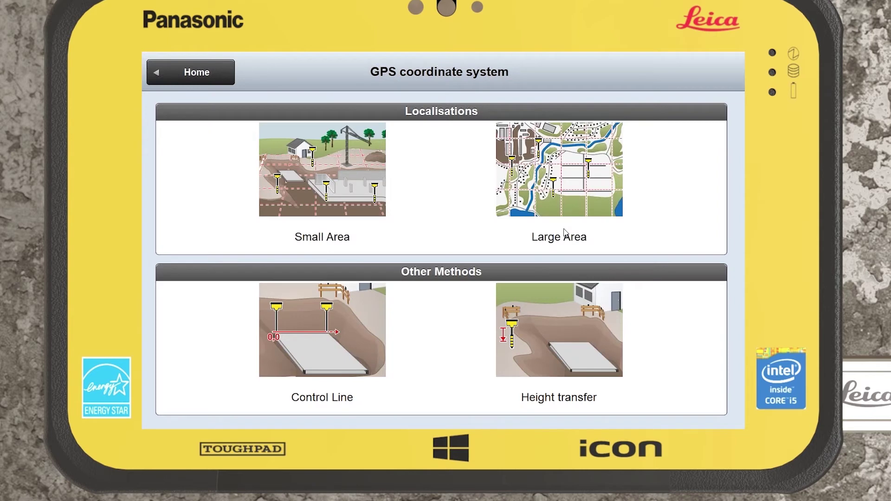
{"action": "left_click", "coordinate": [548, 195]}
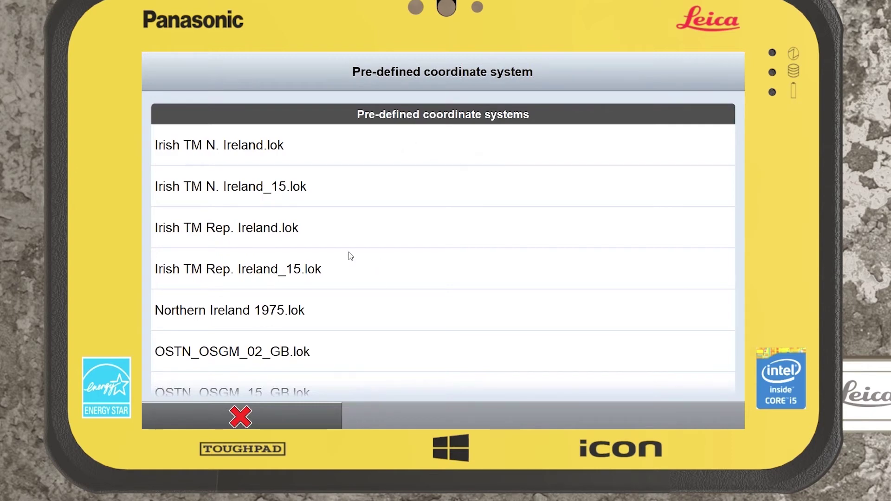
{"action": "left_click", "coordinate": [320, 272]}
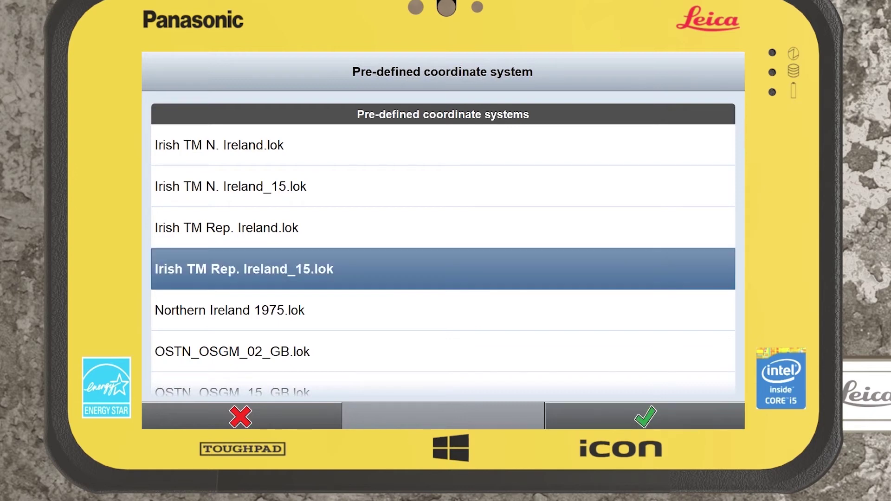
{"action": "left_click", "coordinate": [637, 418]}
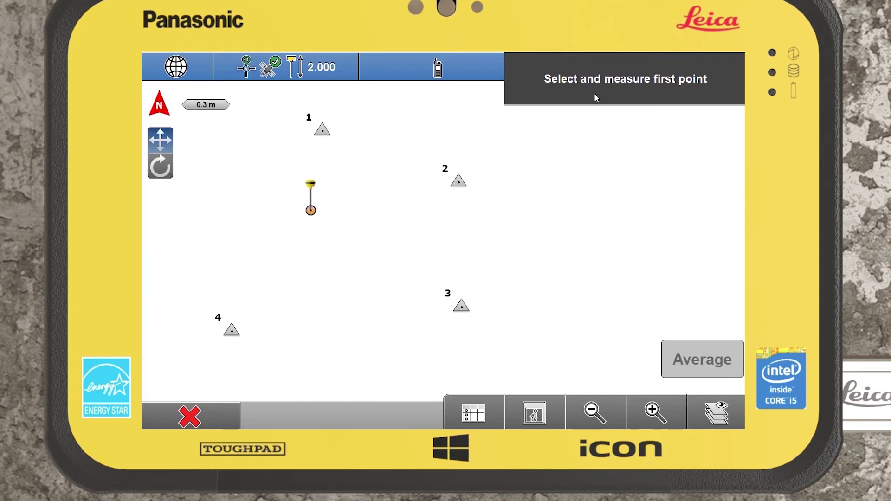
Take averaged measurements of control points 1 and 2 for the localisation.
{"action": "left_click", "coordinate": [323, 131]}
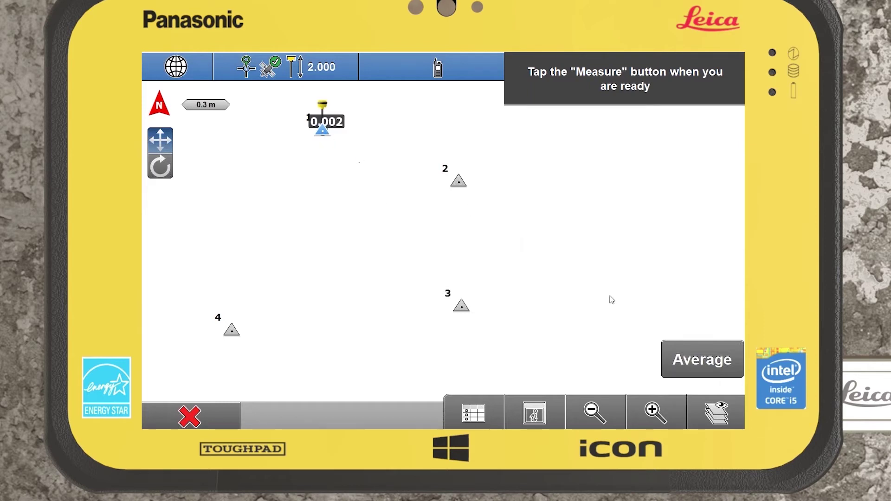
{"action": "left_click", "coordinate": [683, 360]}
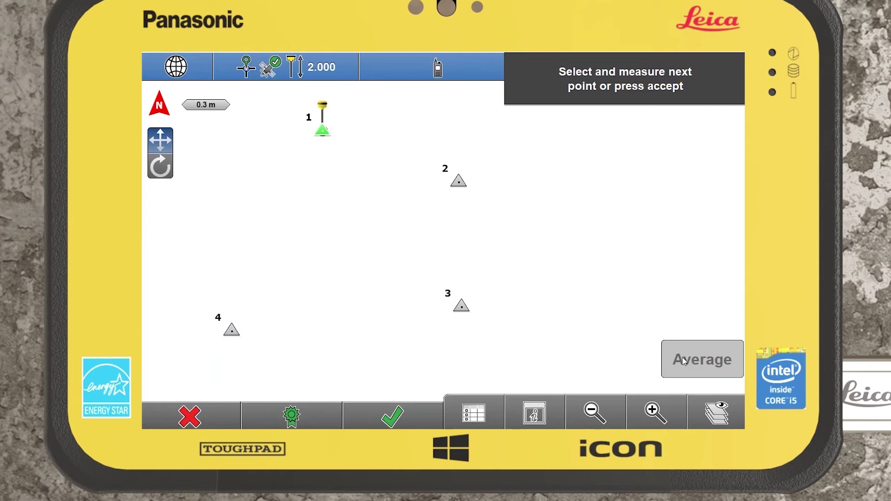
{"action": "left_click", "coordinate": [459, 181]}
{"action": "left_click", "coordinate": [465, 185]}
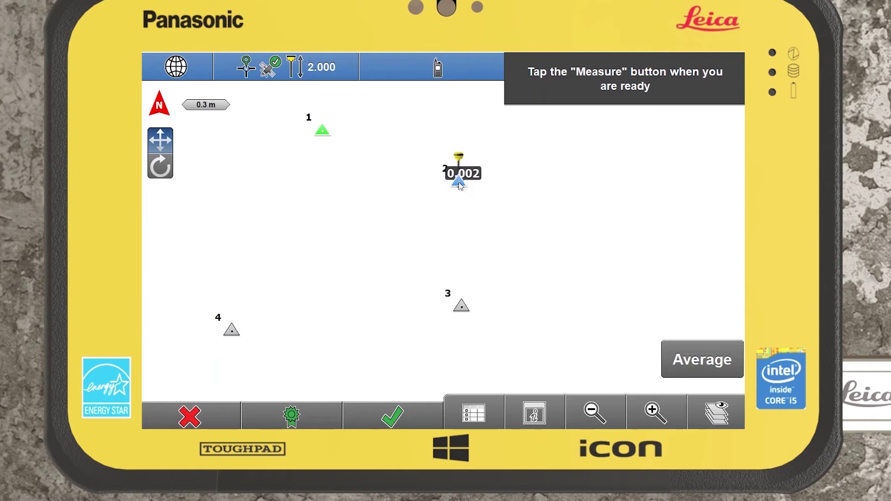
{"action": "left_click", "coordinate": [679, 355]}
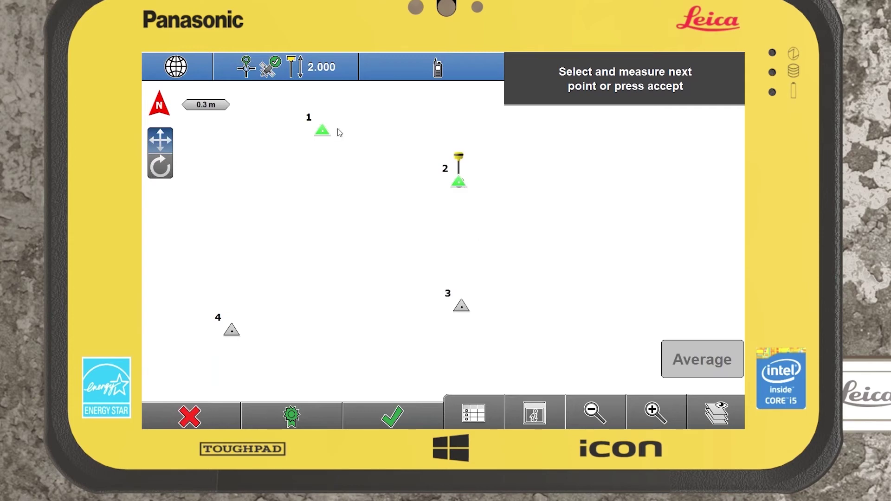
Take averaged measurements of control point 3 and, with the rover slightly off its mark, of control point 4.
{"action": "left_click", "coordinate": [462, 309]}
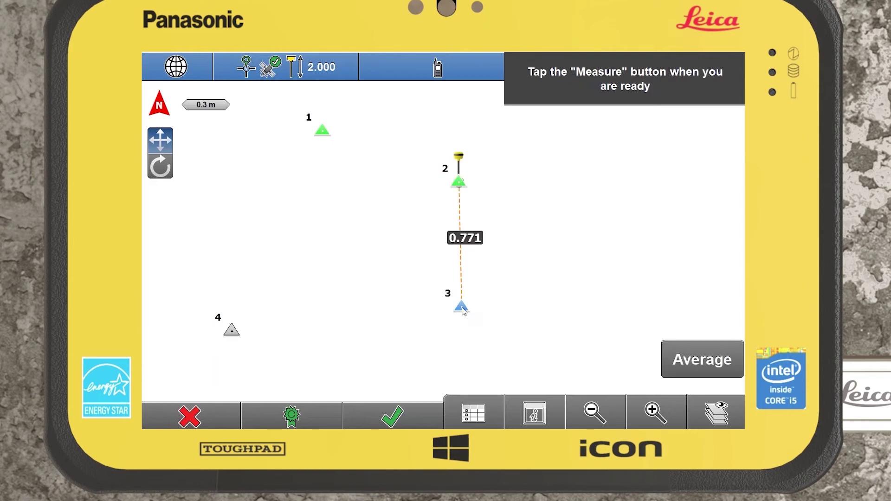
{"action": "left_click", "coordinate": [733, 352]}
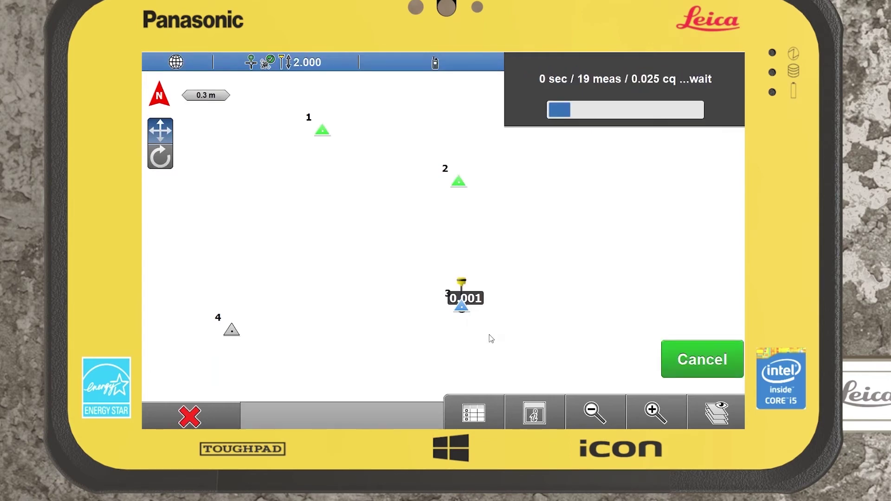
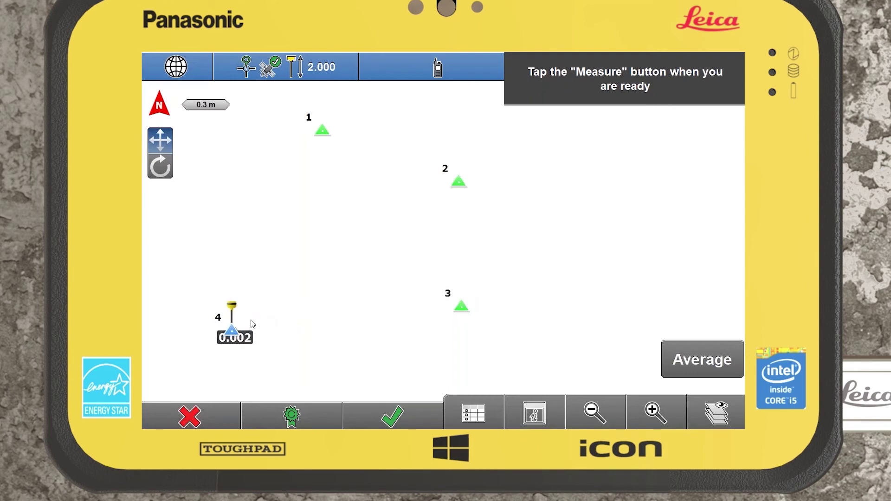
{"action": "left_click", "coordinate": [253, 323]}
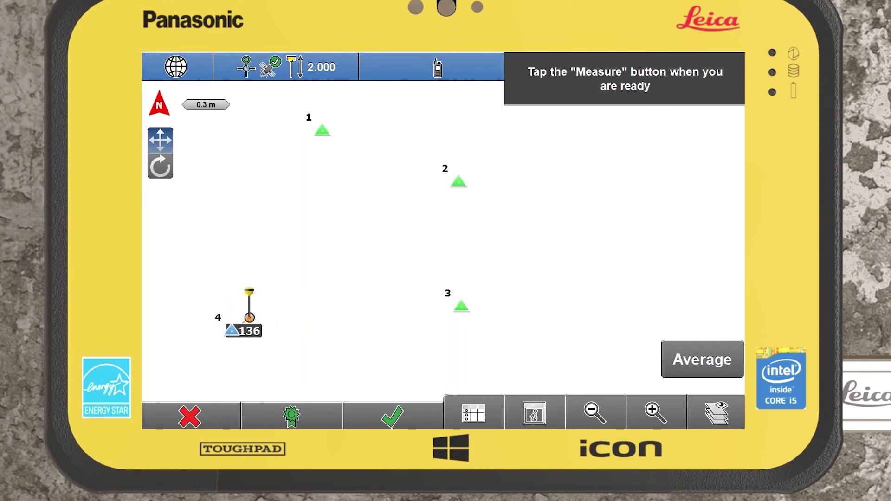
{"action": "left_click", "coordinate": [676, 363]}
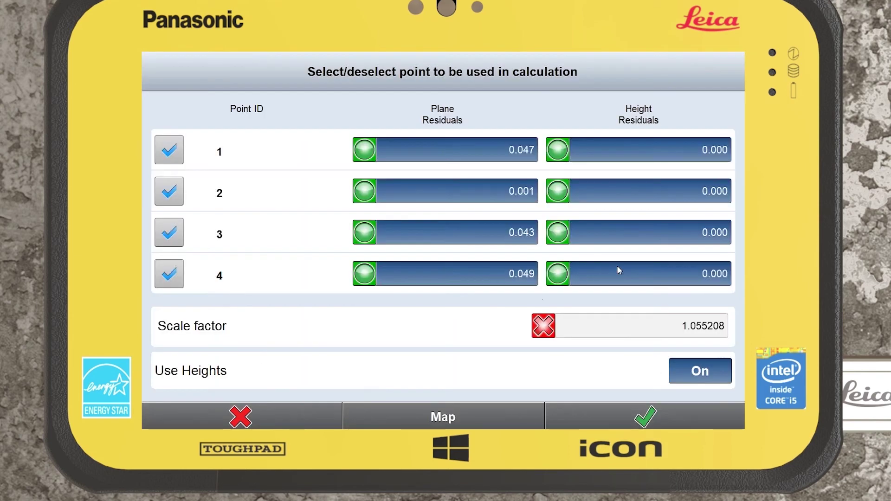
Test the localisation residuals by excluding points 4, 3 and 2 in turn, and return to the map without aborting.
{"action": "left_click", "coordinate": [177, 273]}
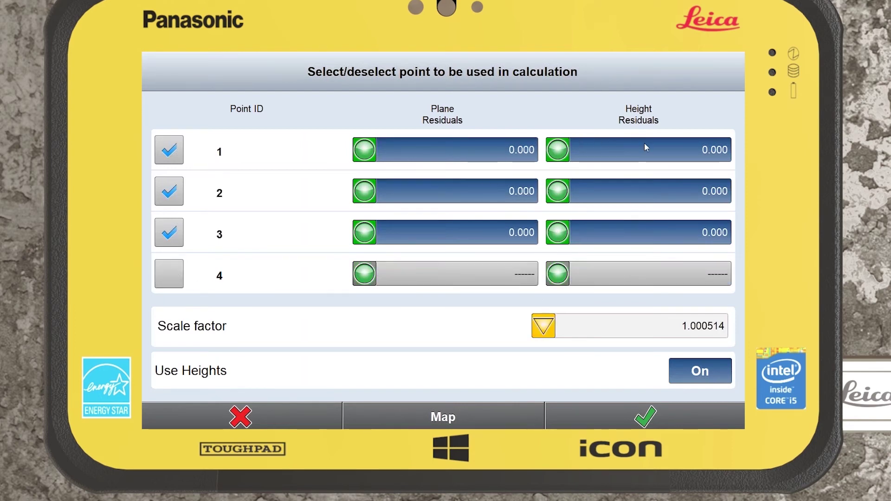
{"action": "left_click", "coordinate": [180, 273]}
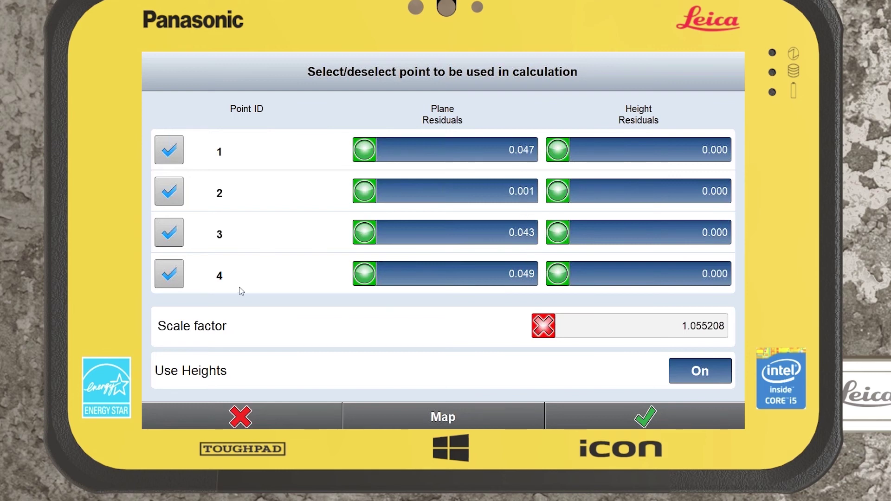
{"action": "left_click", "coordinate": [170, 231]}
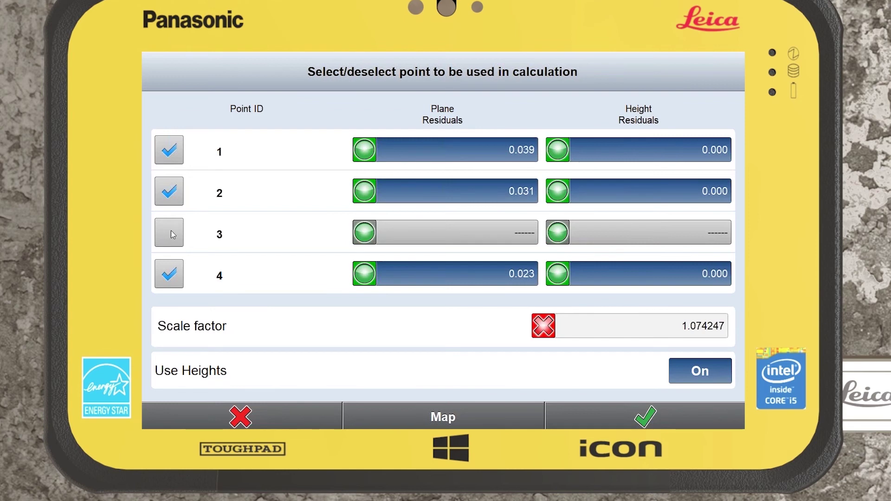
{"action": "left_click", "coordinate": [171, 230]}
{"action": "left_click", "coordinate": [166, 200]}
{"action": "left_click", "coordinate": [166, 201]}
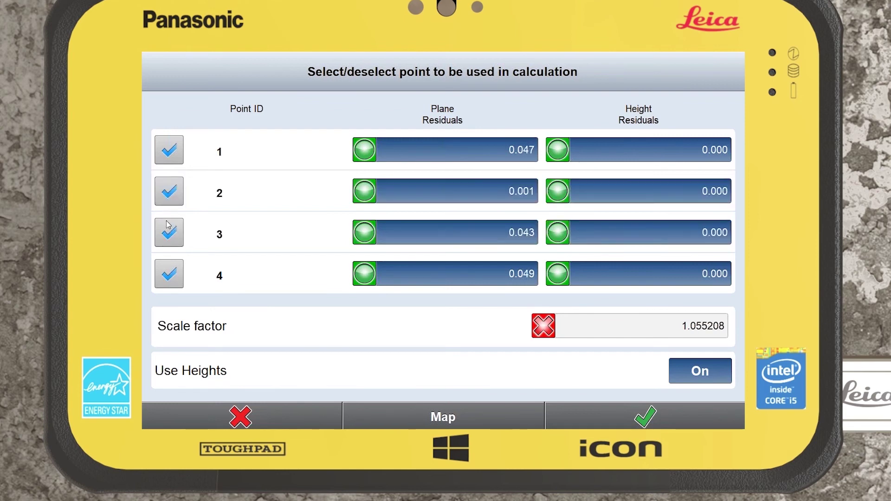
{"action": "left_click", "coordinate": [171, 284]}
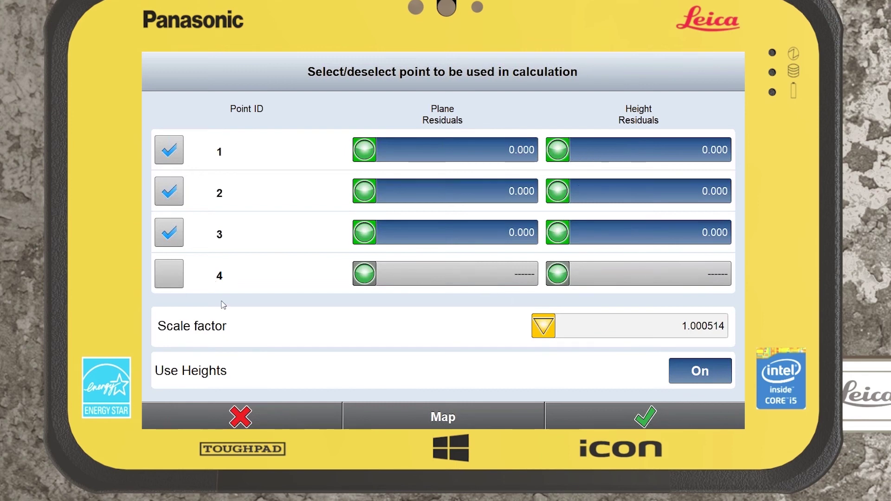
{"action": "left_click", "coordinate": [266, 424]}
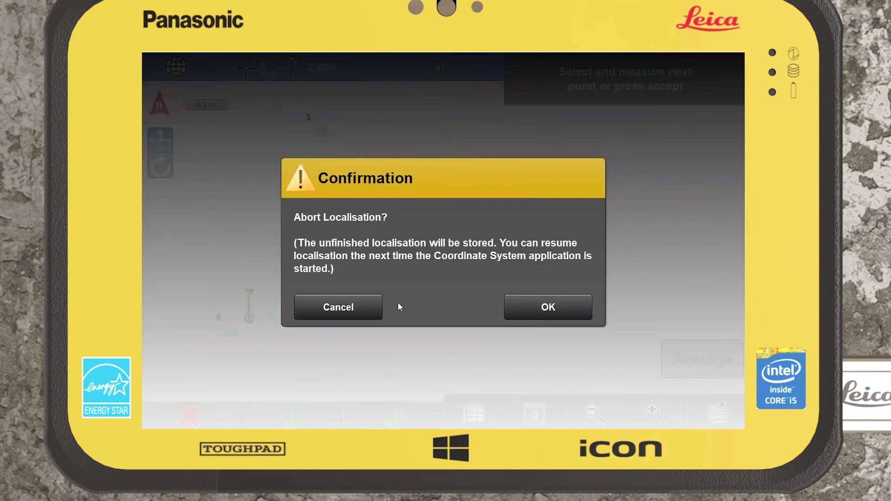
{"action": "left_click", "coordinate": [370, 303]}
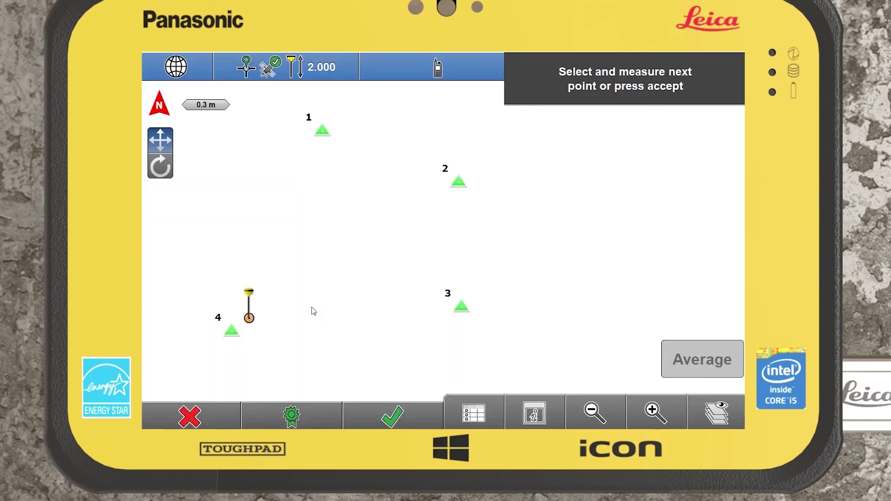
Select control point 4 again, move the rover onto its mark and retake the averaged measurement.
{"action": "left_click", "coordinate": [233, 335]}
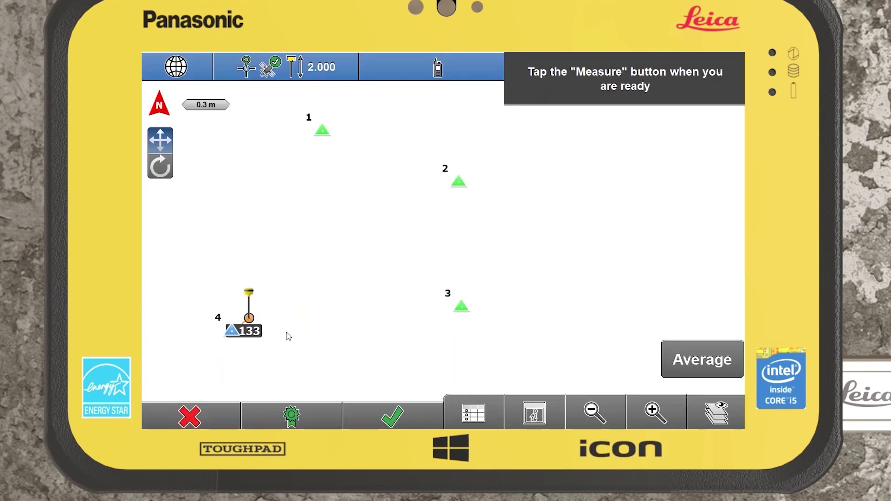
{"action": "left_click", "coordinate": [503, 295]}
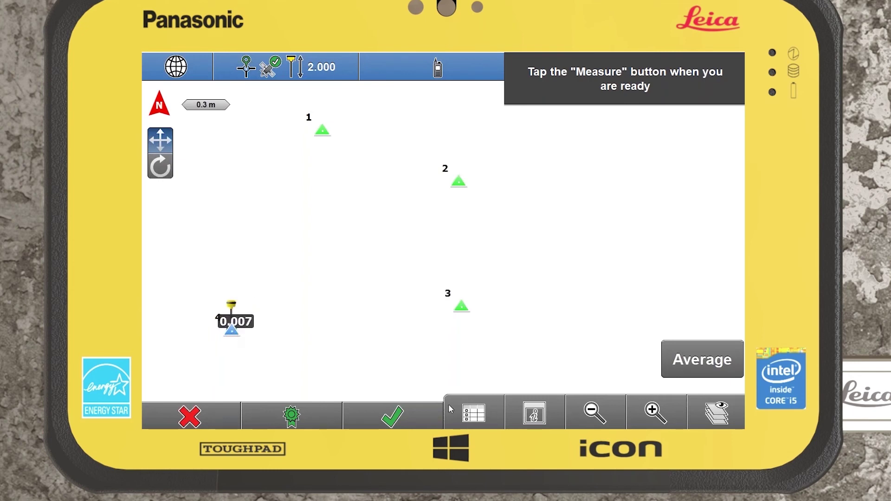
{"action": "left_click", "coordinate": [712, 366]}
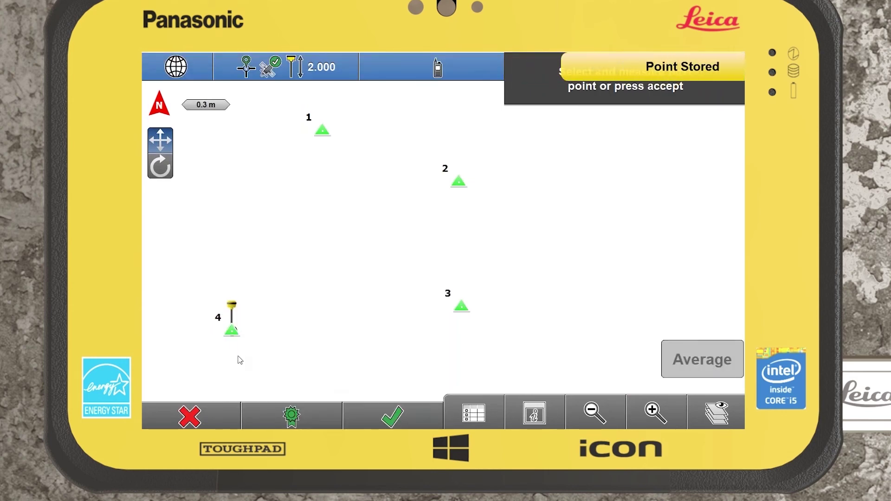
Accept the measured points and switch the use of heights off and back on in the calculation.
{"action": "left_click", "coordinate": [392, 416]}
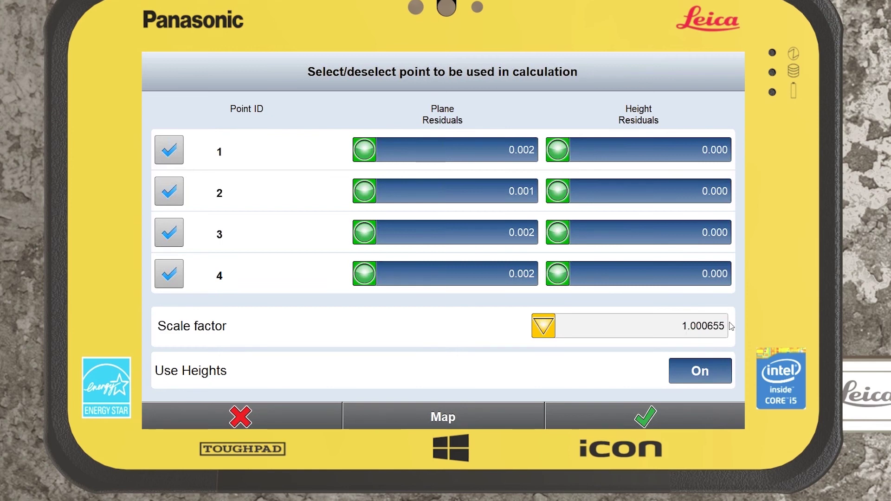
{"action": "left_click", "coordinate": [687, 371]}
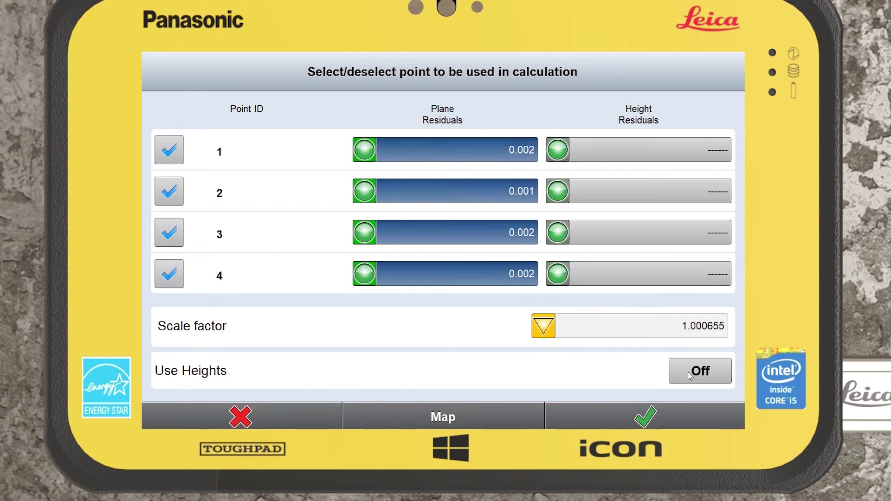
{"action": "left_click", "coordinate": [688, 372]}
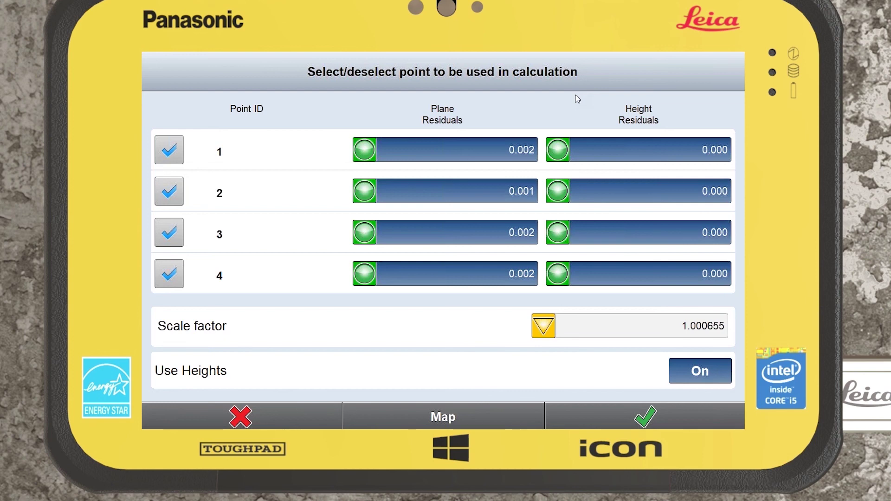
Try to finish the localisation and save it as Localisation_20200422_125100.lok in the CoordinateSystems folder.
{"action": "left_click", "coordinate": [623, 417]}
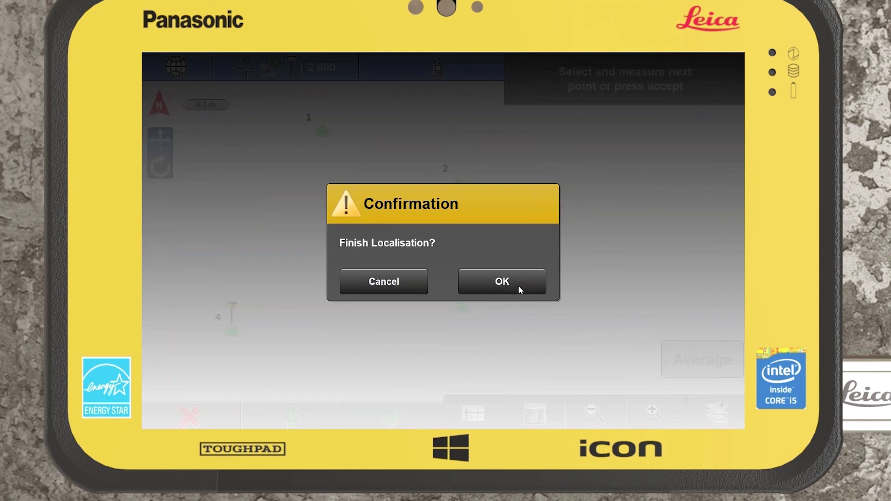
{"action": "left_click", "coordinate": [520, 288]}
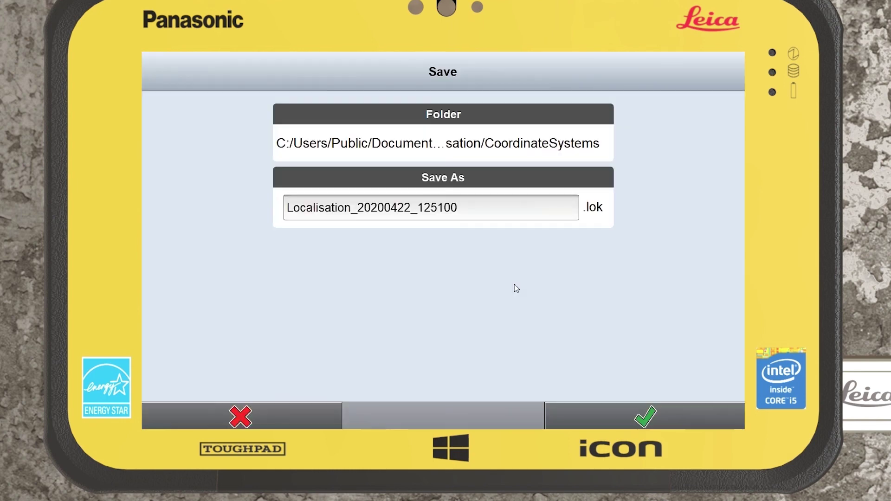
{"action": "left_click", "coordinate": [467, 208]}
{"action": "left_click", "coordinate": [650, 418]}
{"action": "left_click", "coordinate": [649, 416]}
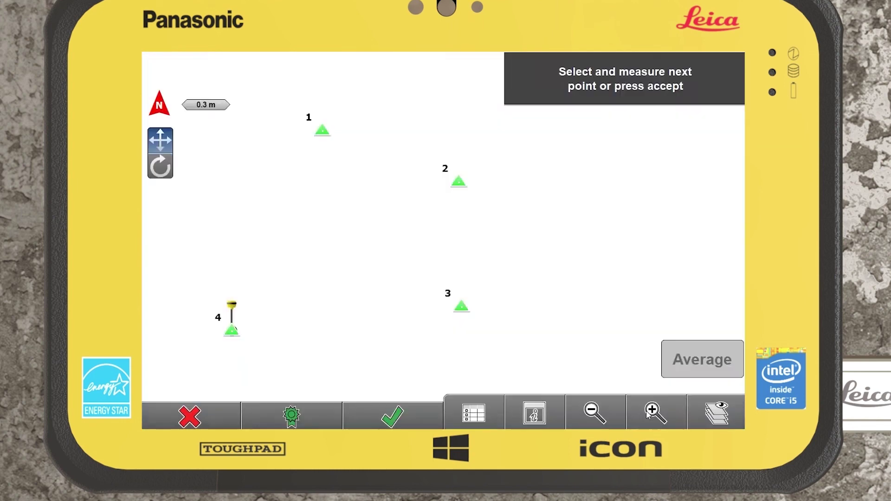
{"action": "left_click", "coordinate": [460, 296]}
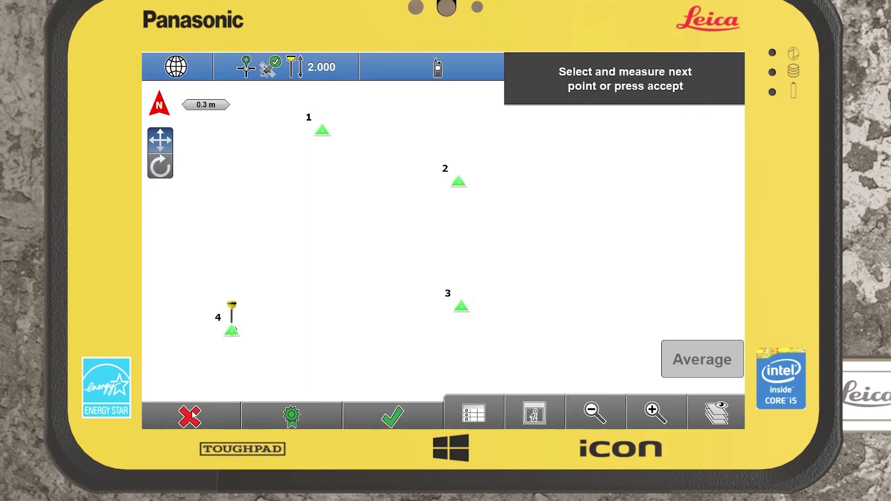
Abort the localisation, view the project's imported files and return to the home screen.
{"action": "left_click", "coordinate": [200, 424]}
{"action": "left_click", "coordinate": [577, 307]}
{"action": "left_click", "coordinate": [363, 321]}
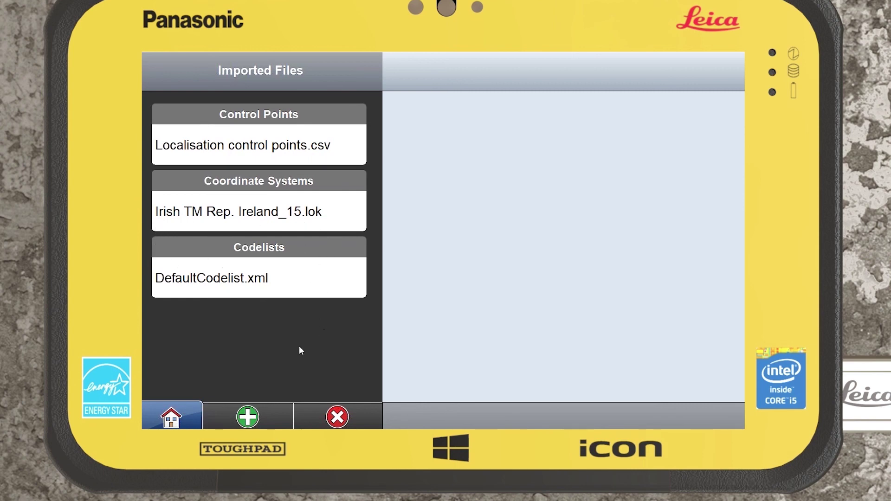
{"action": "left_click", "coordinate": [174, 412]}
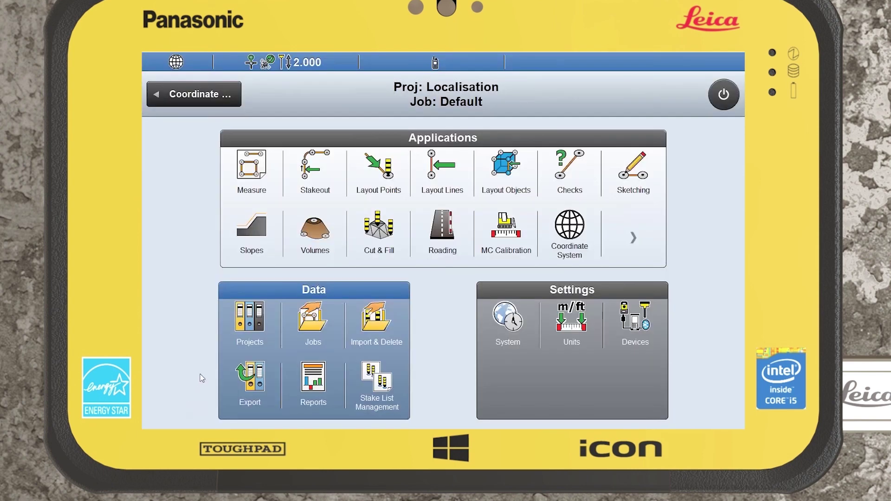
Prepare an export of the coordinate system Irish TM Rep. Ireland_15.lok in lok format to the KINGSTON drive, and cancel it.
{"action": "left_click", "coordinate": [251, 388]}
{"action": "left_click", "coordinate": [314, 150]}
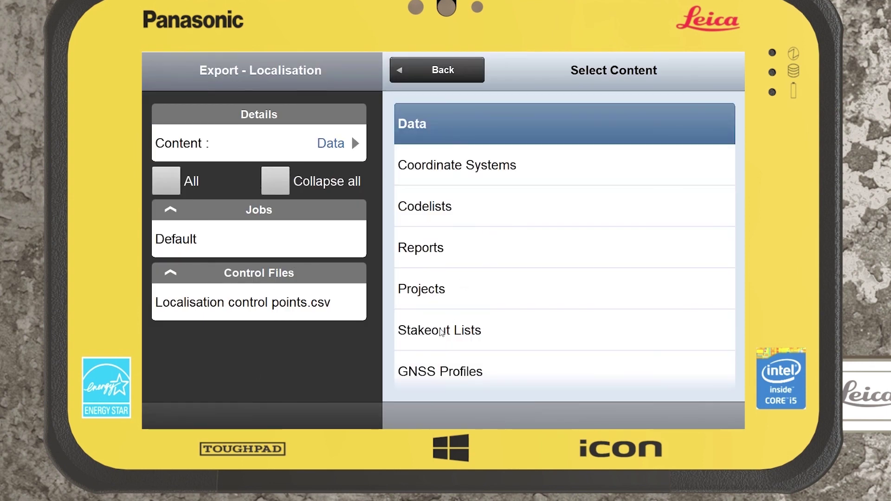
{"action": "left_click", "coordinate": [460, 162]}
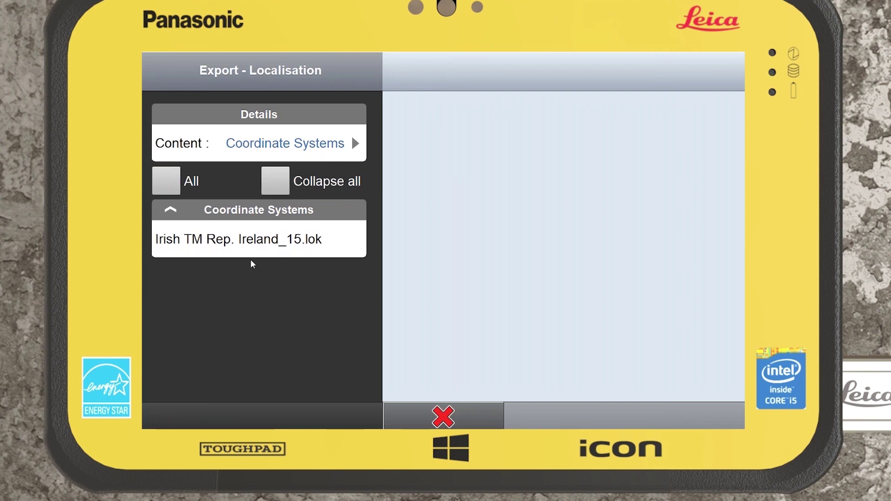
{"action": "left_click", "coordinate": [271, 244]}
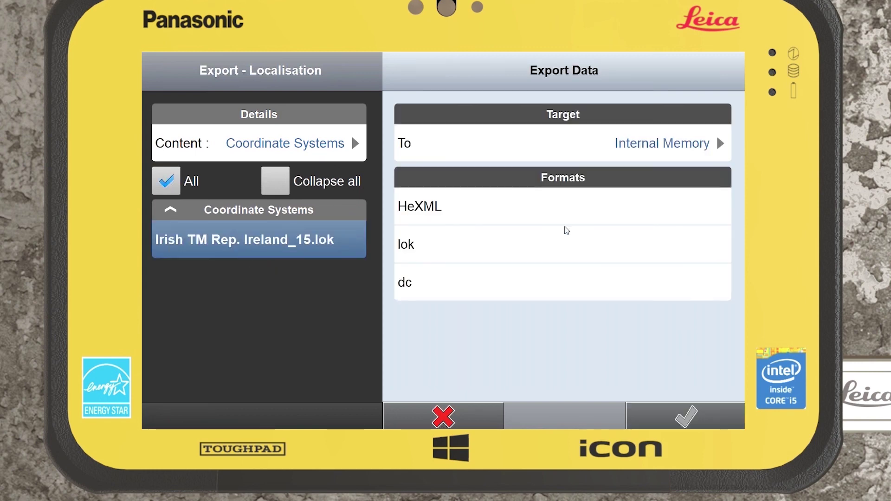
{"action": "left_click", "coordinate": [435, 244]}
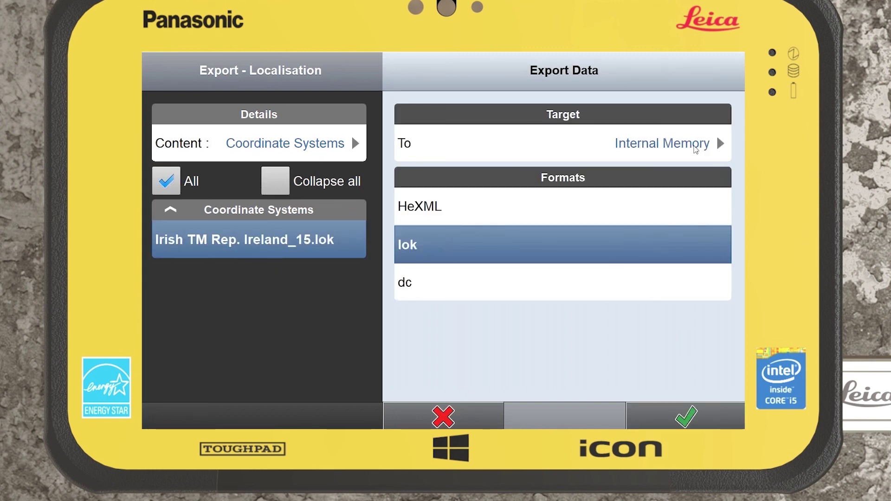
{"action": "left_click", "coordinate": [669, 157]}
{"action": "left_click", "coordinate": [444, 204]}
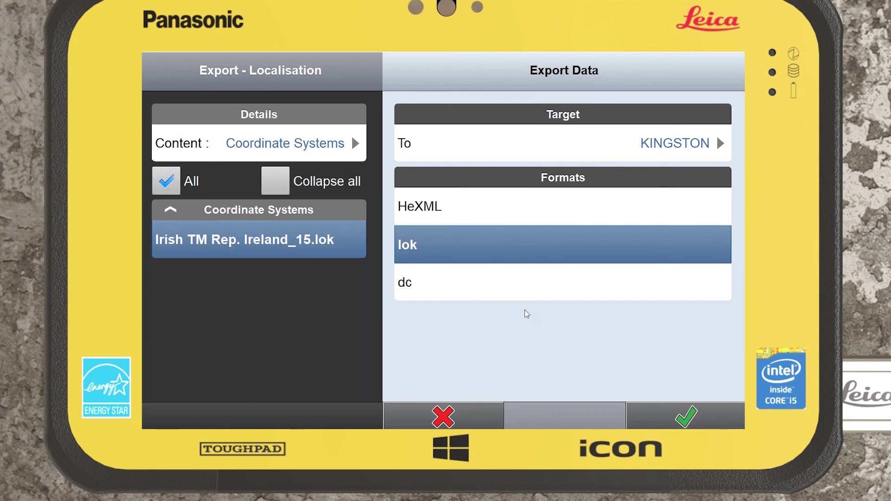
{"action": "left_click", "coordinate": [452, 418]}
{"action": "left_click", "coordinate": [444, 417]}
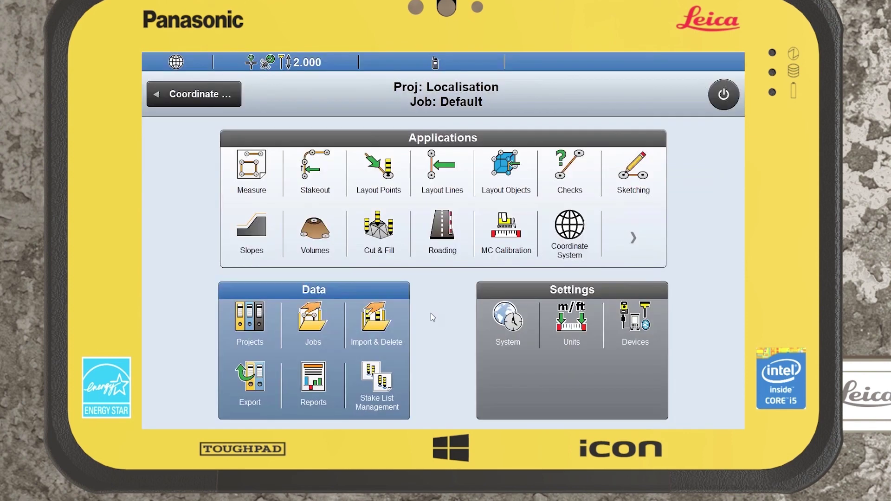